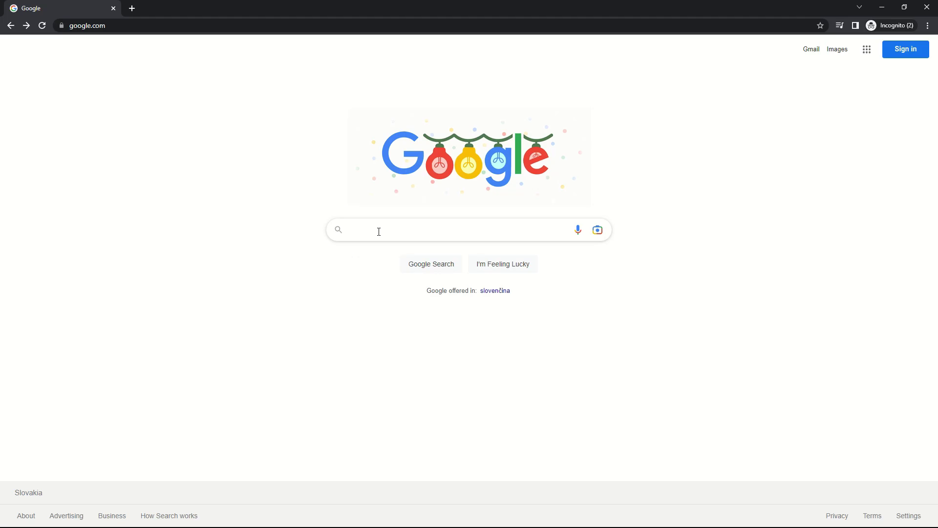
- Search the web for "twitter logo svg" and open the Wikimedia Commons page for Twitter-logo.svg
text(twitter logo)
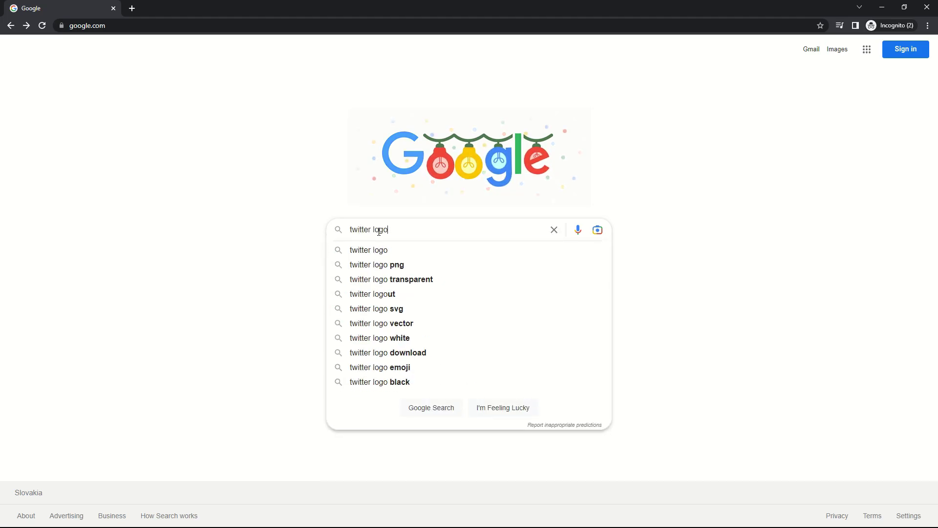
text( svg)
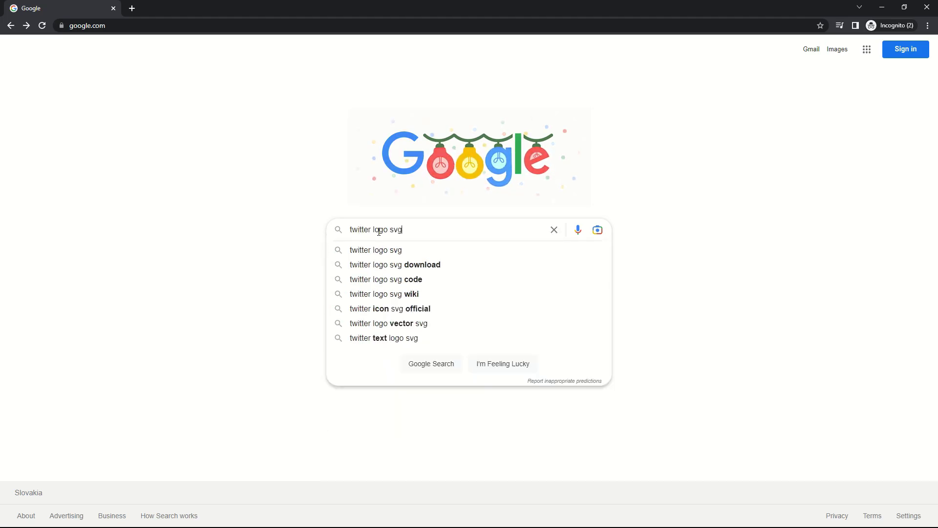
key(Return)
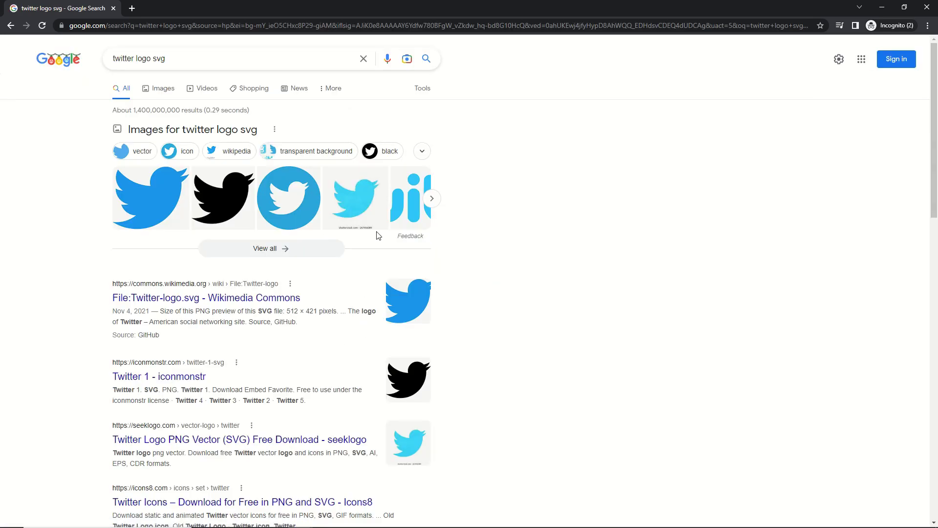
click(180, 299)
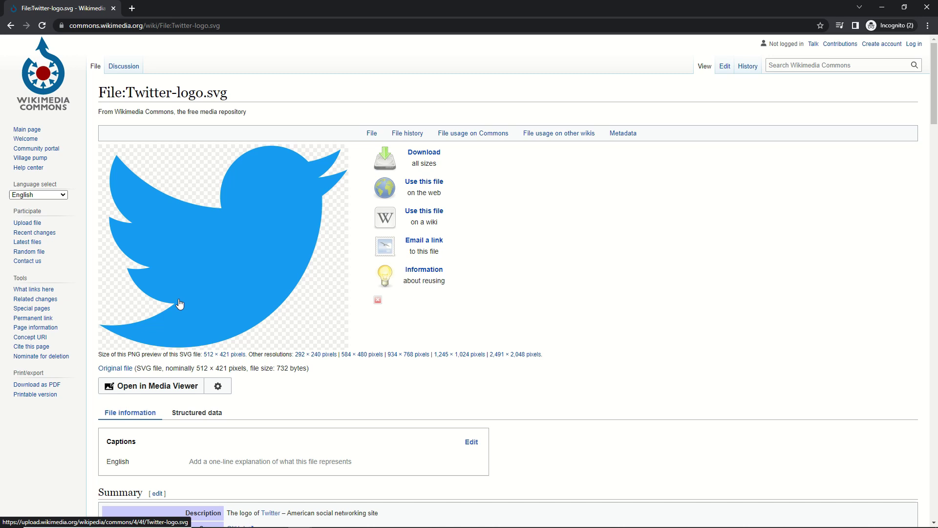
- Save the original Twitter-logo SVG file from the Wikimedia page into the demo folder
right_click(125, 368)
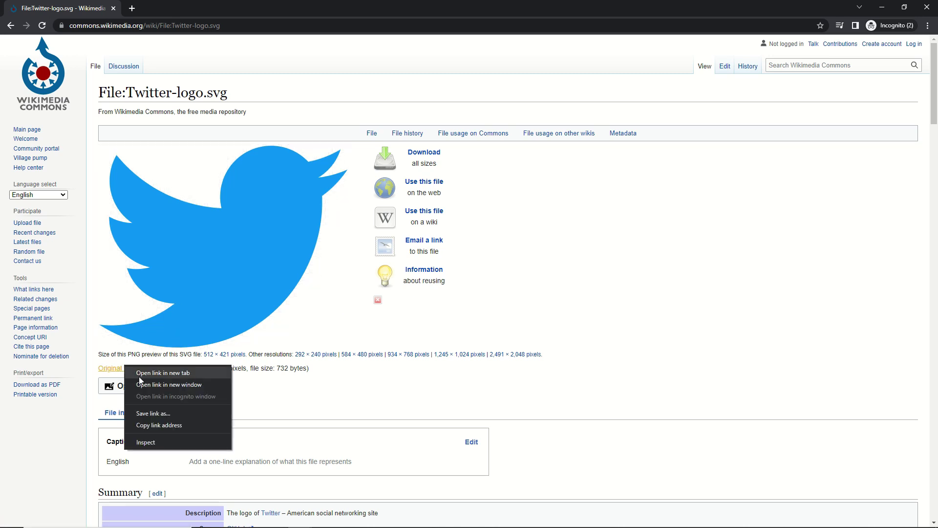
click(154, 414)
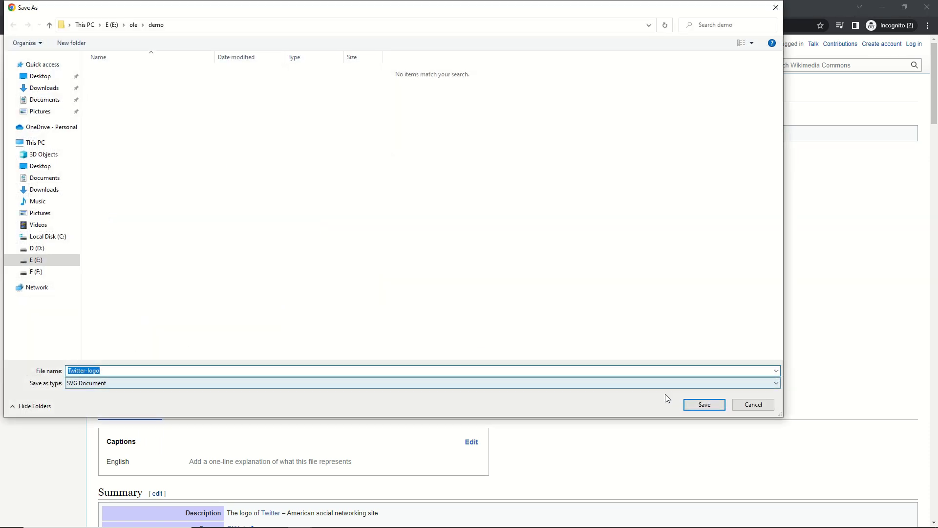
click(704, 405)
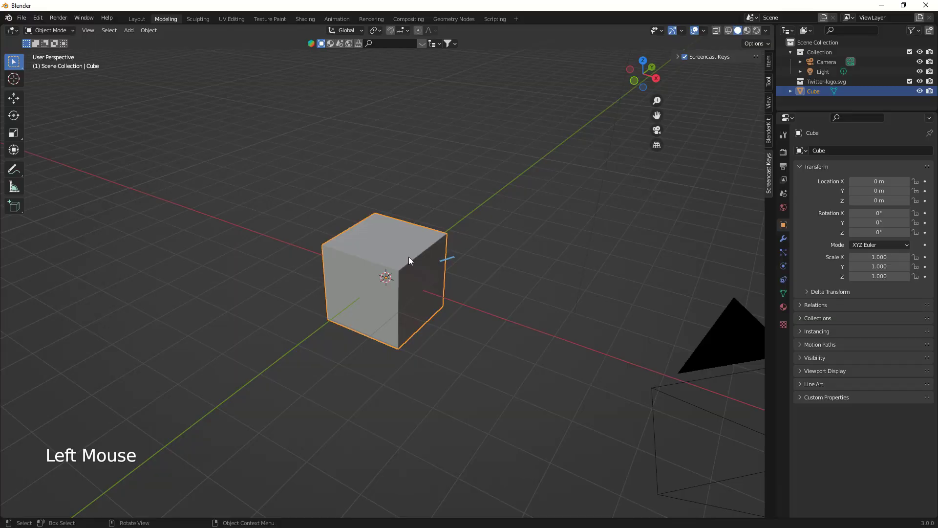
- Switch to Blender, delete the default cube and import Twitter-logo.svg from the demo folder as Scalable Vector Graphics
right_click(409, 256)
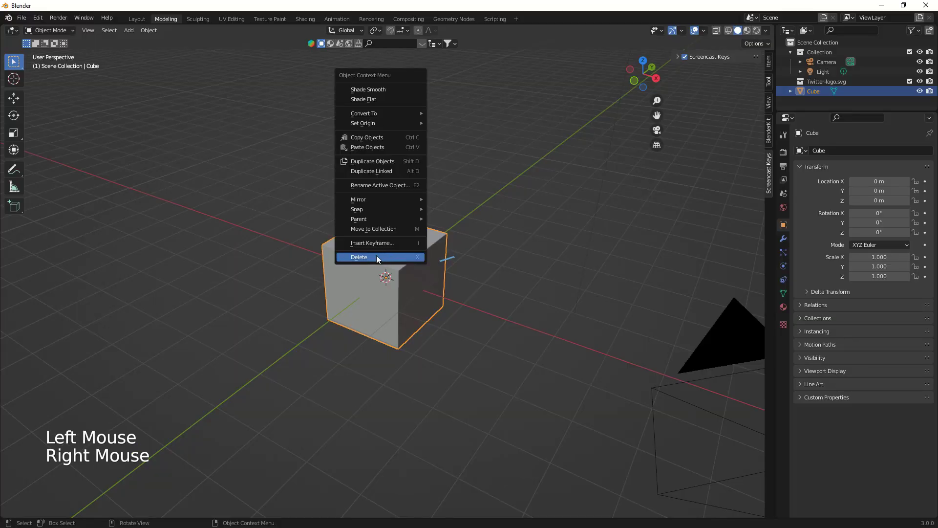
click(386, 257)
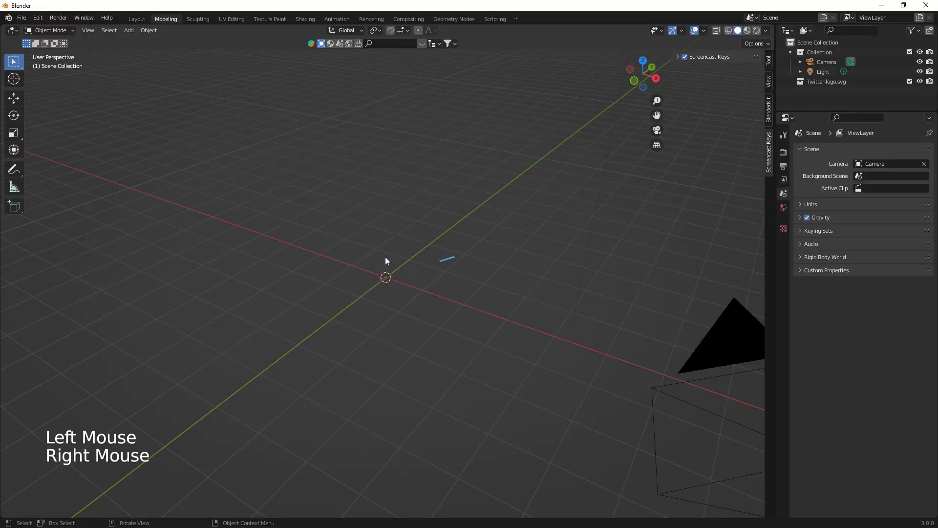
click(23, 18)
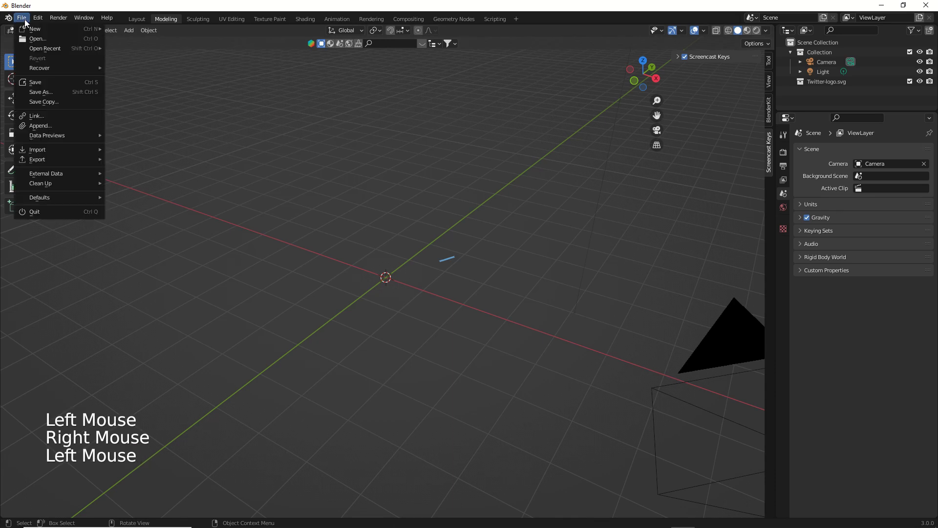
mouse_move(56, 151)
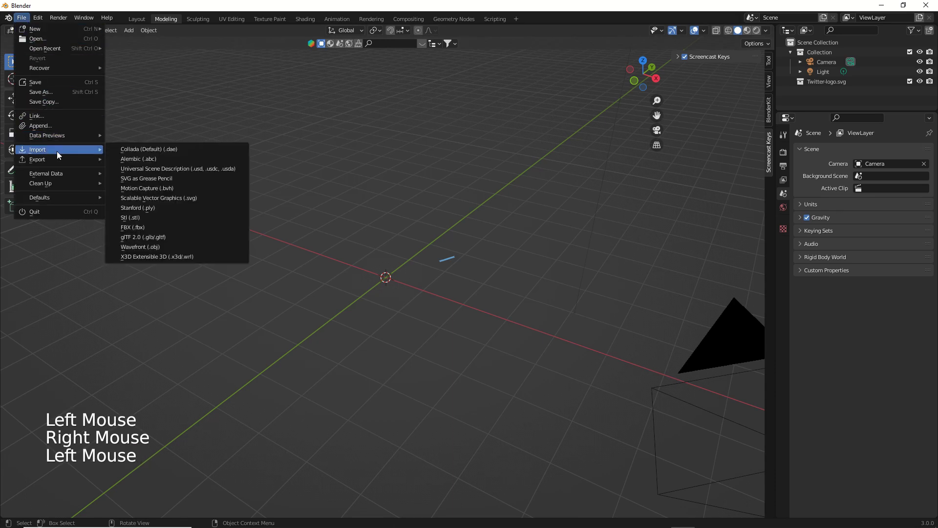
click(204, 197)
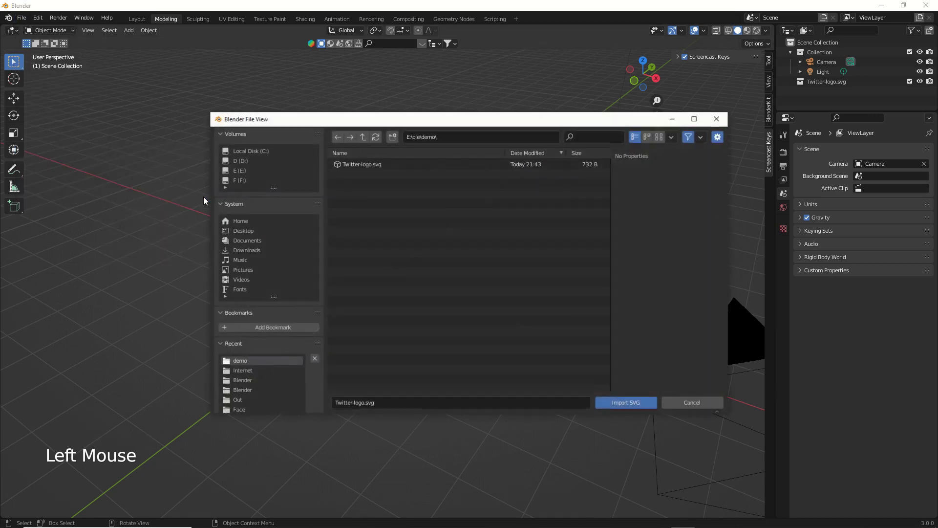
click(362, 164)
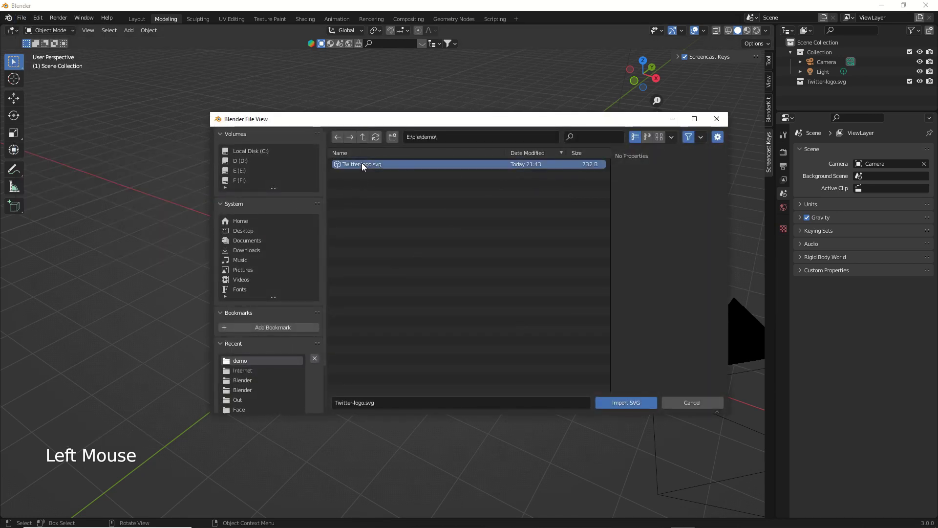
click(638, 404)
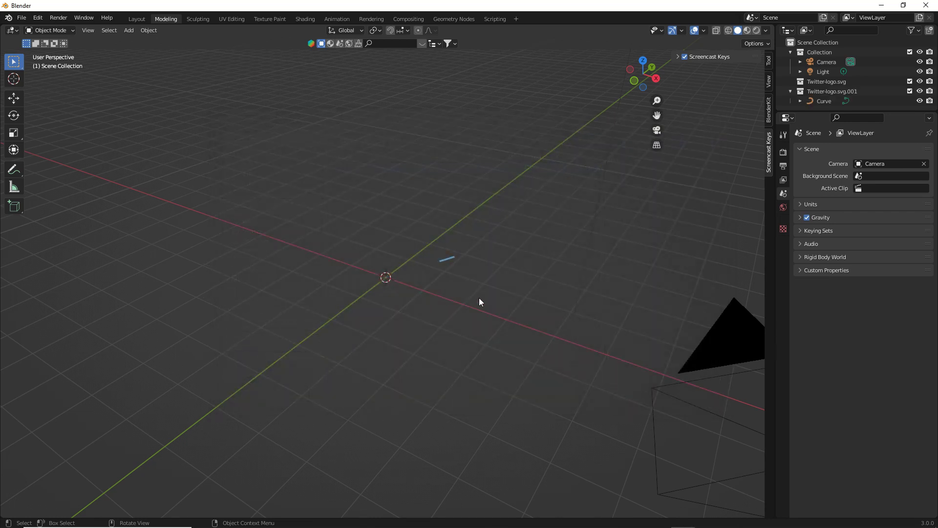
- Select the imported bird logo curve near the origin and convert it to a mesh
scroll(395, 280, up, 8)
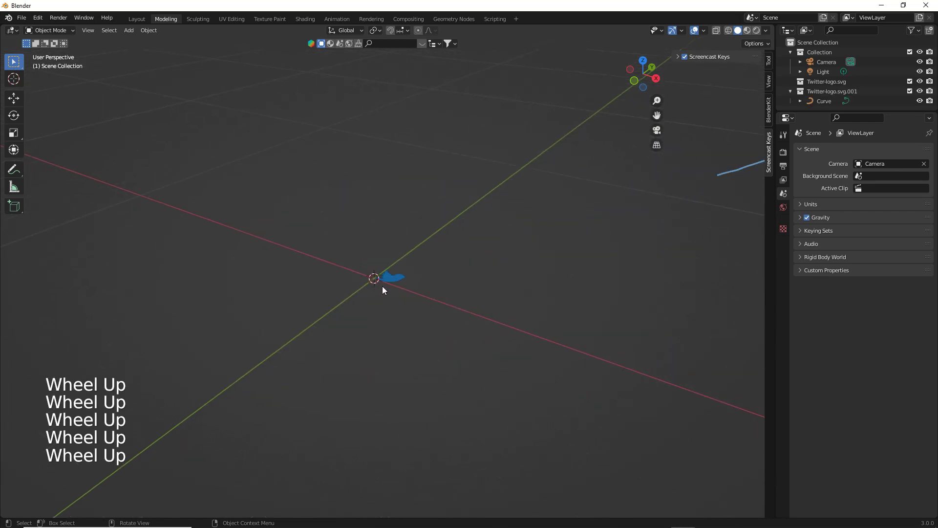
scroll(411, 303, up, 1)
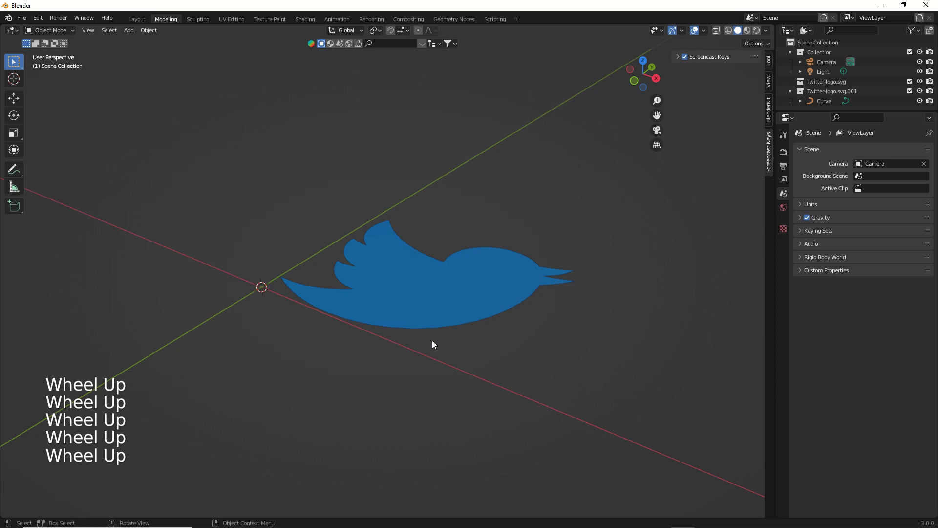
click(435, 342)
click(426, 317)
middle_drag(418, 355, 429, 367)
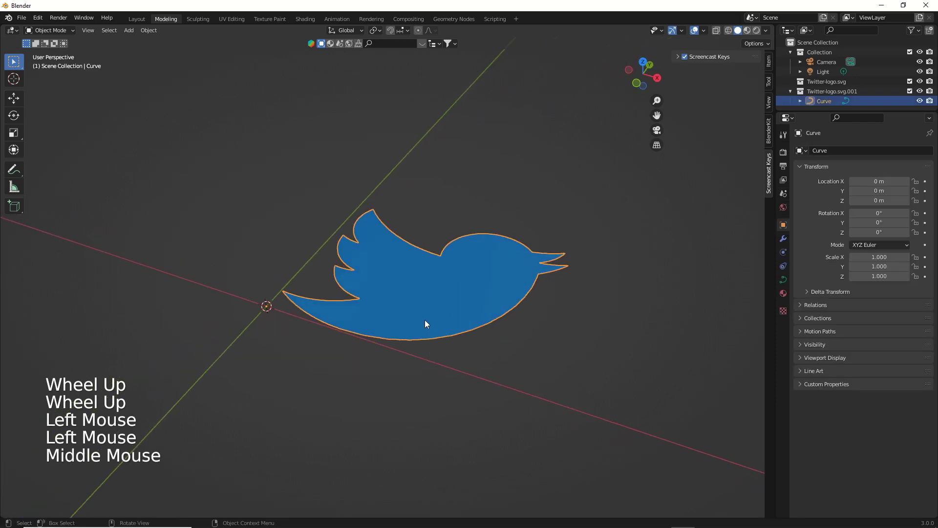
click(148, 30)
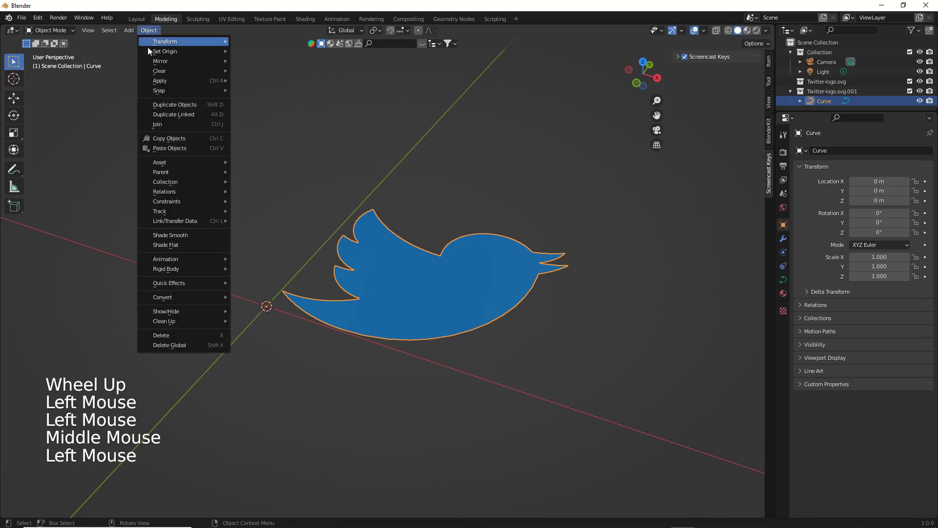
mouse_move(194, 296)
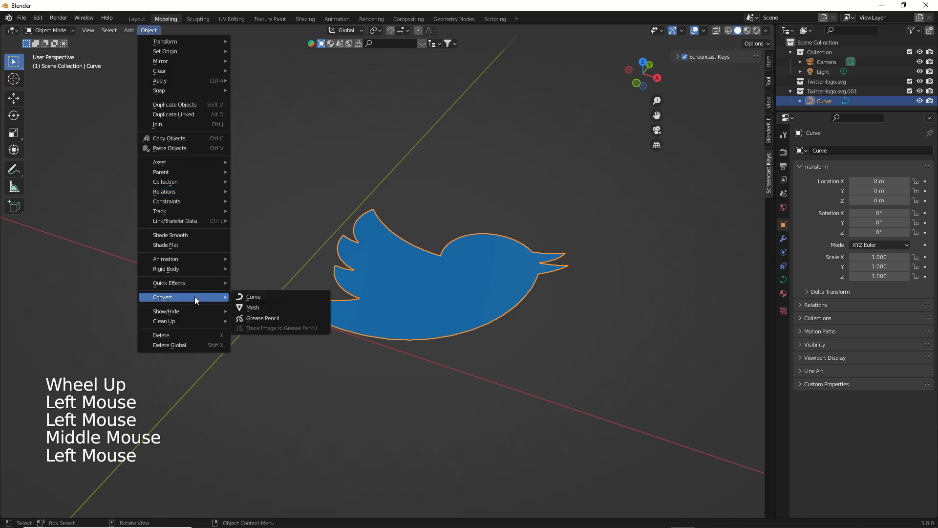
click(265, 309)
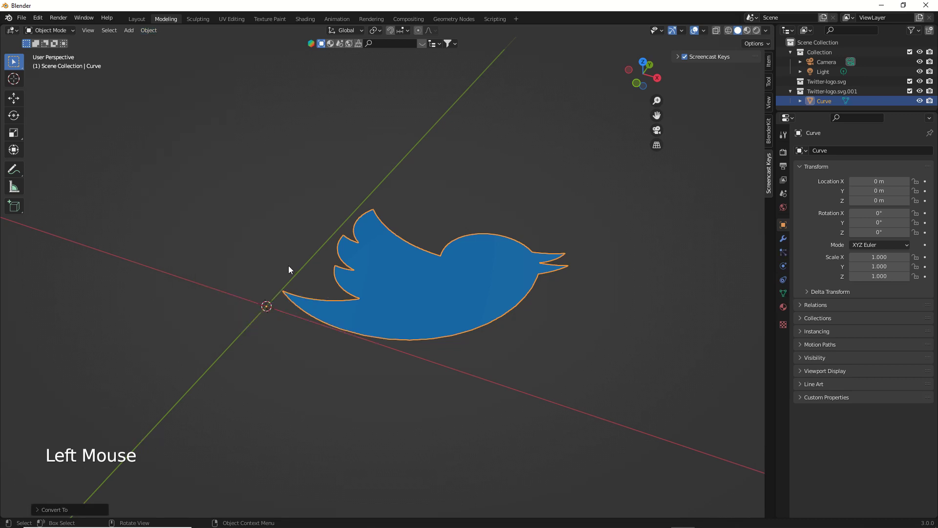
- Extrude all faces of the logo mesh upward by about 0.01 m in Edit Mode, and return to Object Mode
key(Tab)
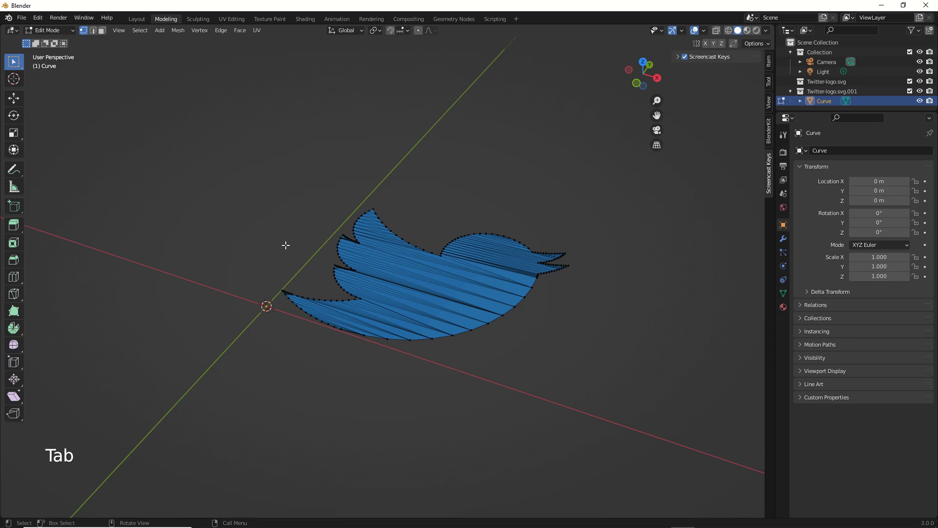
key(a)
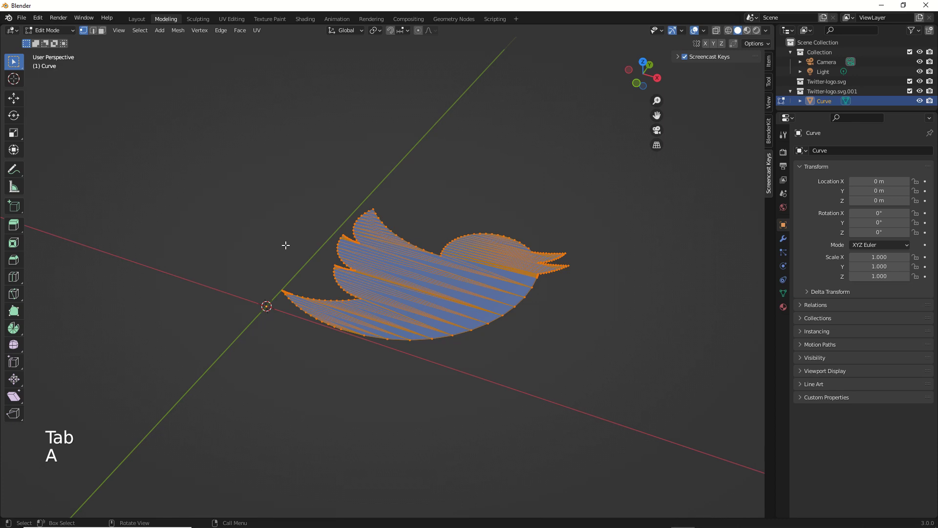
key(e)
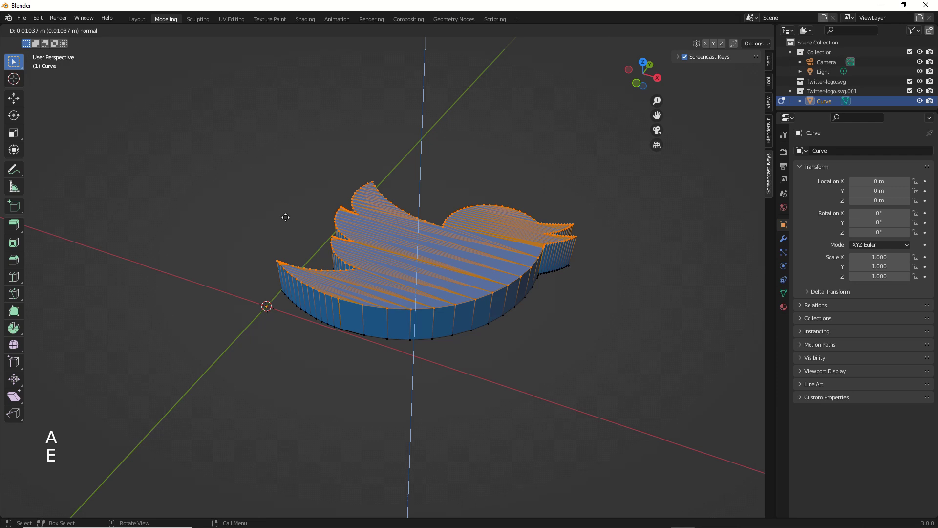
click(285, 217)
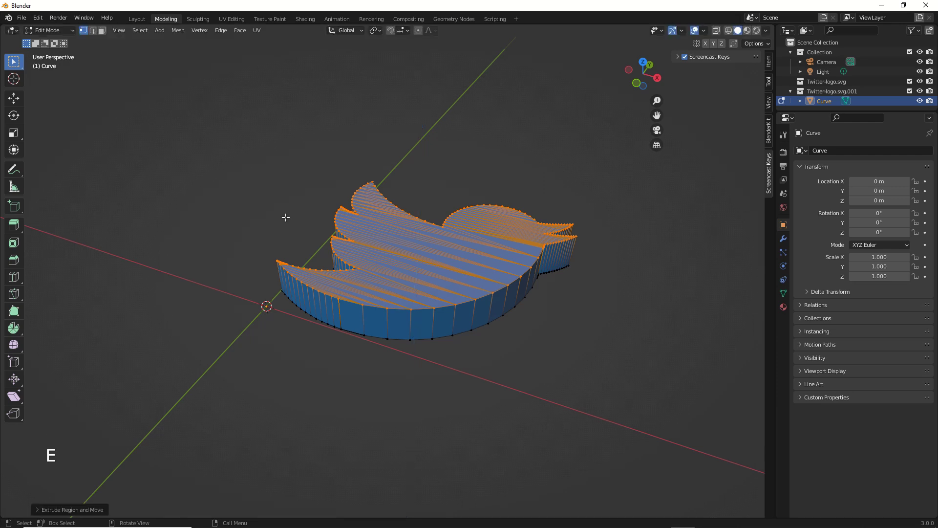
key(Tab)
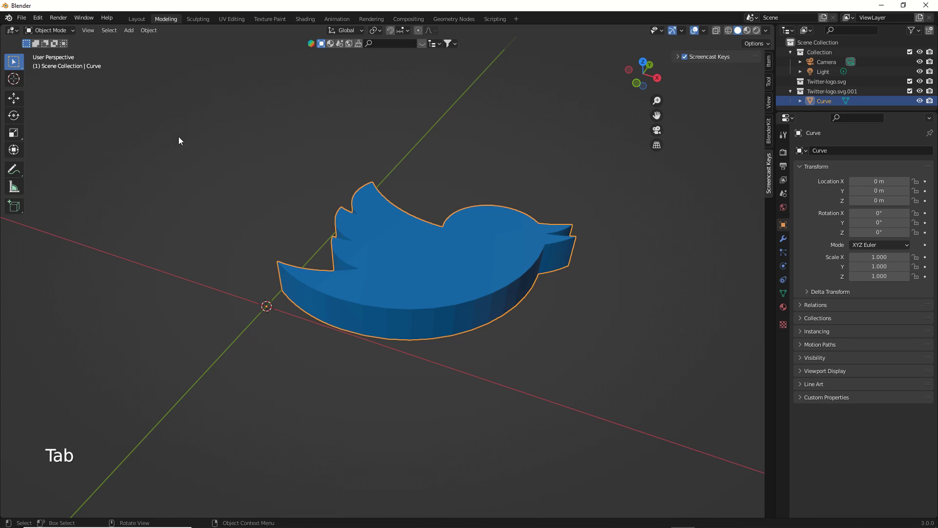
scroll(285, 198, up, 1)
middle_drag(288, 200, 267, 215)
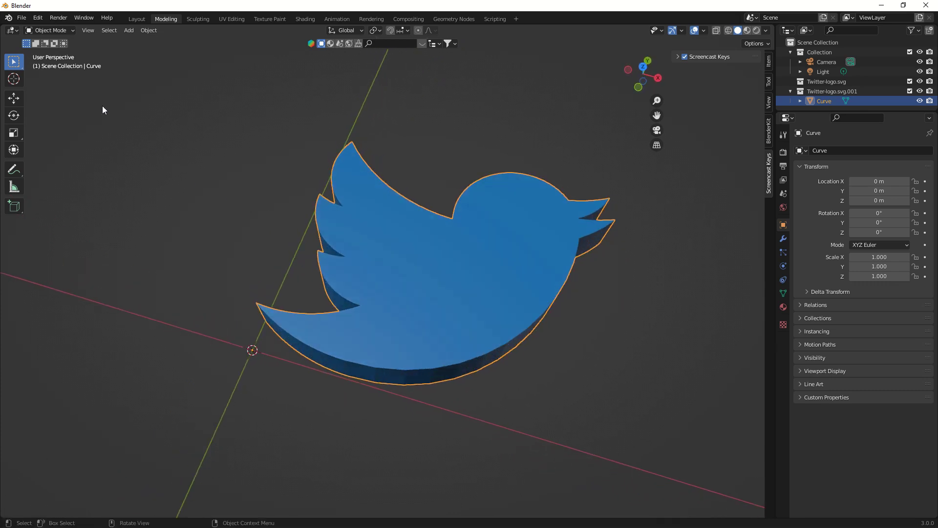
- Export the extruded logo as a Wavefront OBJ file named "twitter 3d logo.obj" in the demo folder
click(23, 18)
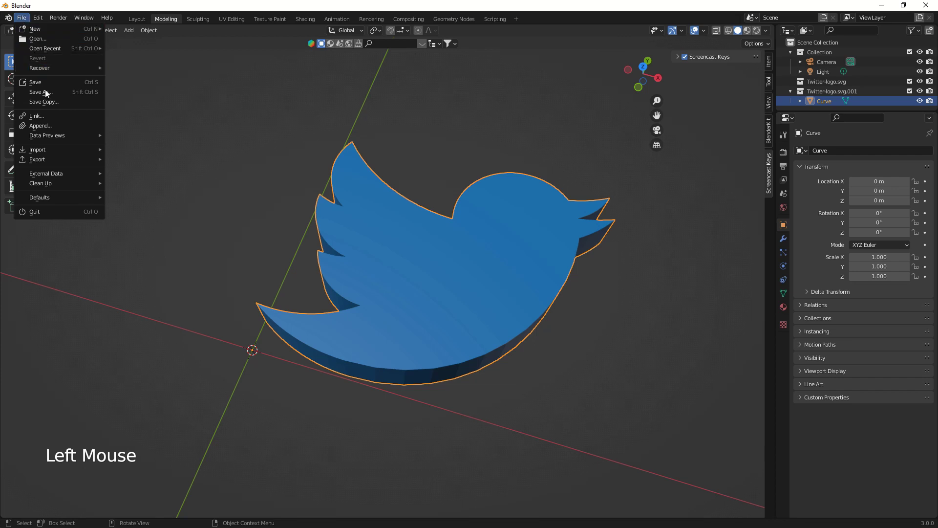
mouse_move(69, 159)
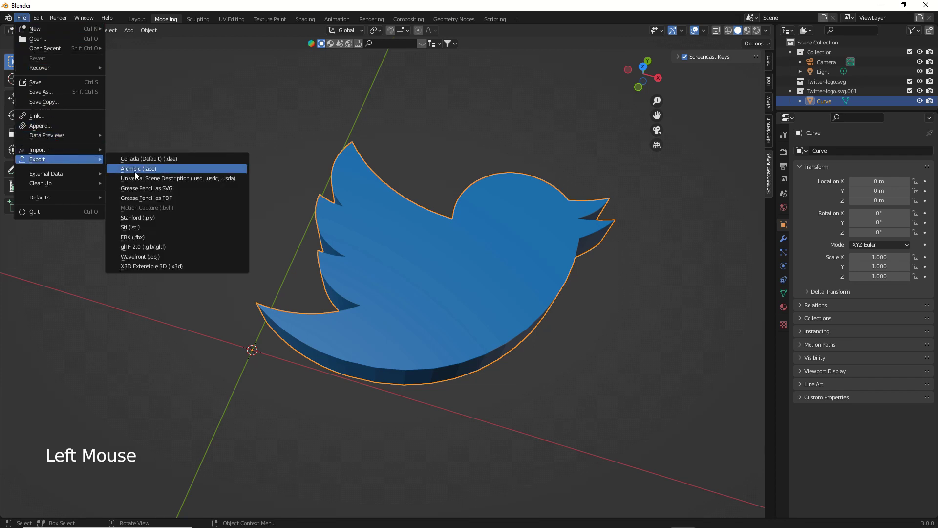
click(162, 257)
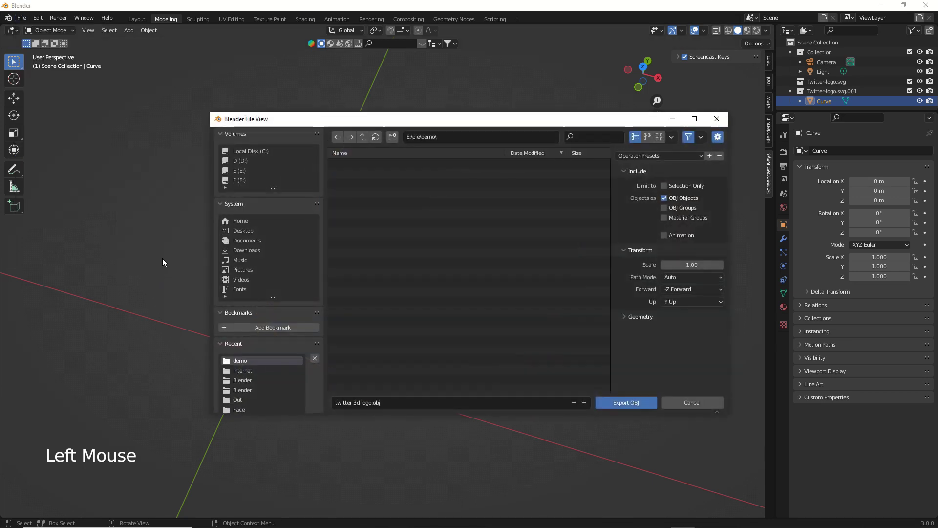
click(387, 403)
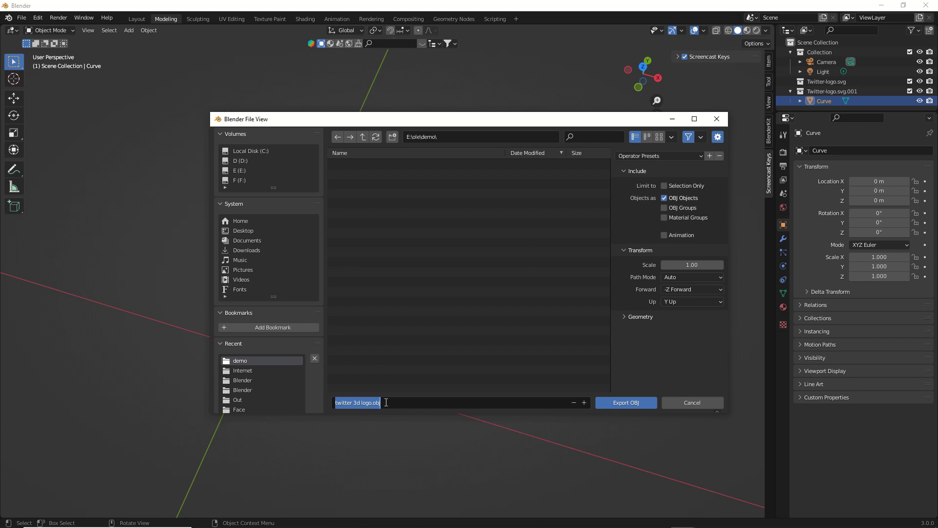
click(624, 404)
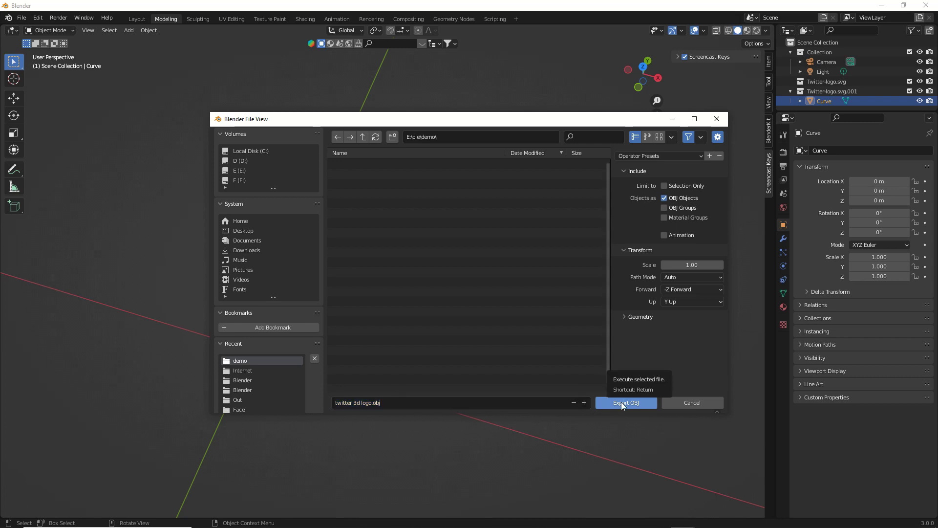
click(620, 402)
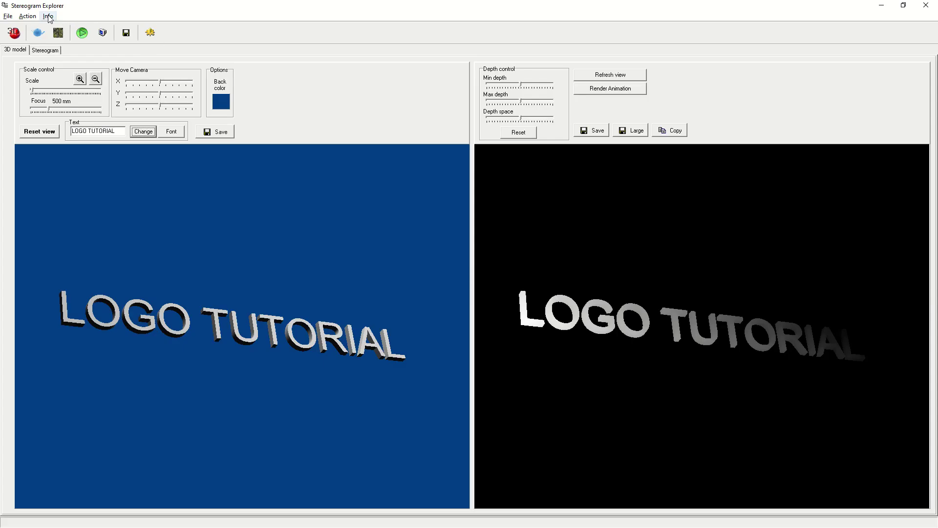
- Switch to Stereogram Explorer and check the program's version information, closing it again
click(48, 16)
click(64, 56)
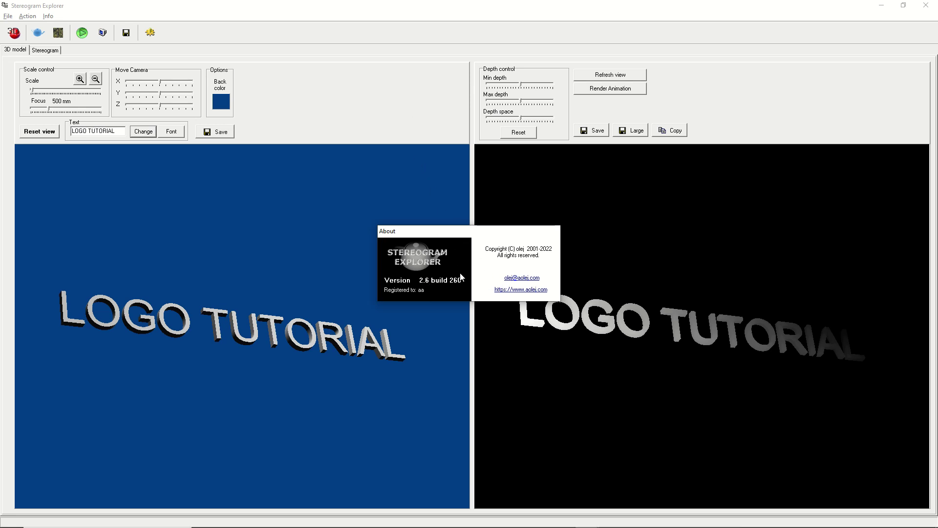
click(437, 250)
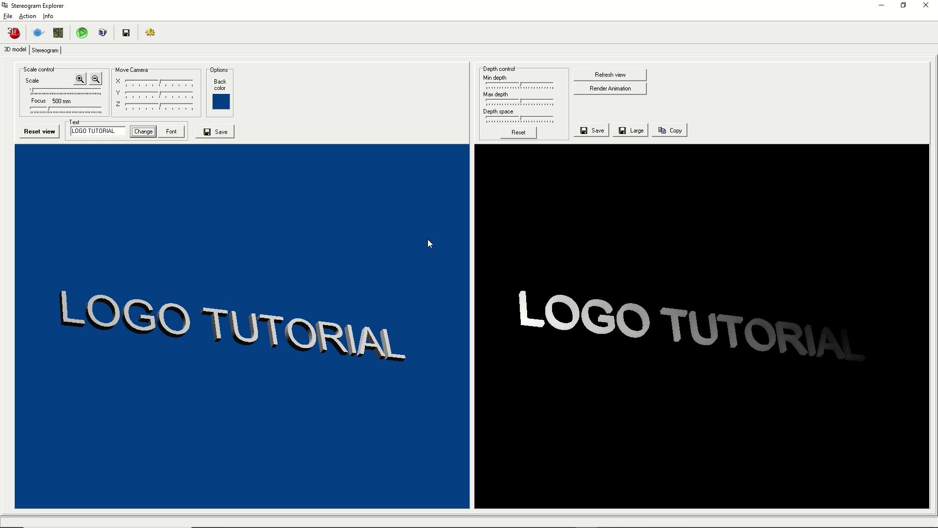
- Load the 3D model "twitter 3d logo" from the demo folder
click(14, 33)
click(418, 159)
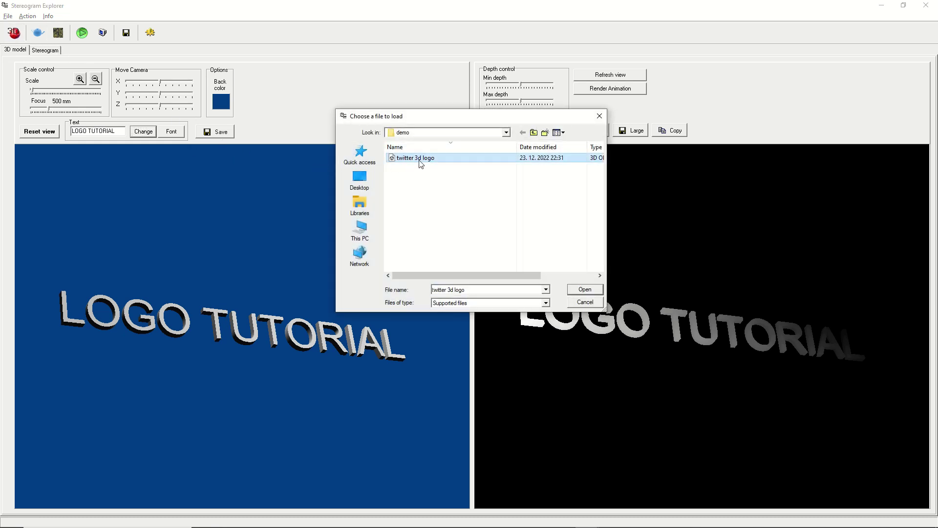
click(581, 292)
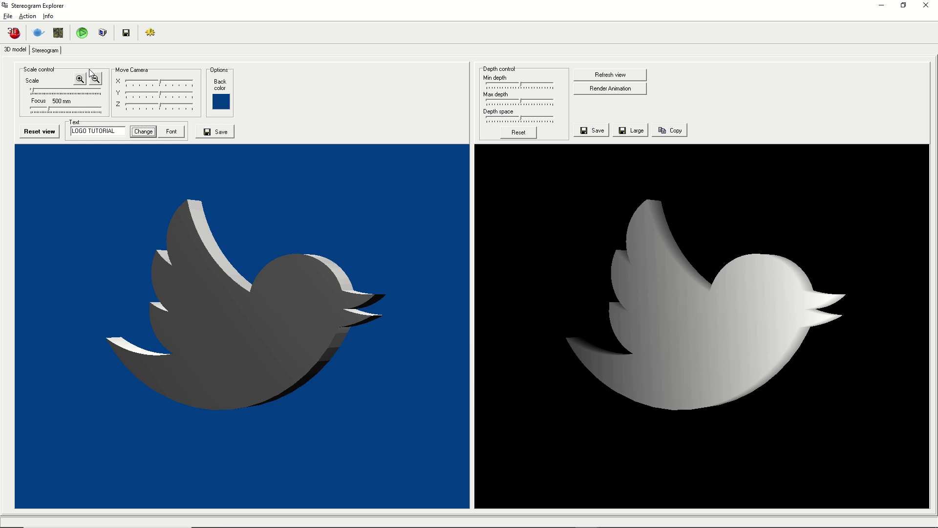
- Generate the stereogram of the bird model and cycle forward through the textures to the mottled yellow, red and green pattern
click(81, 34)
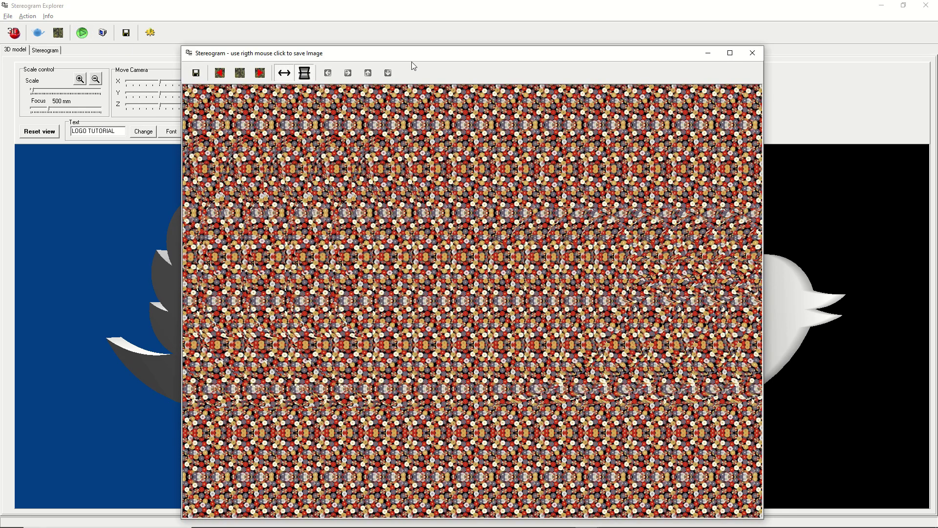
drag(408, 57, 389, 23)
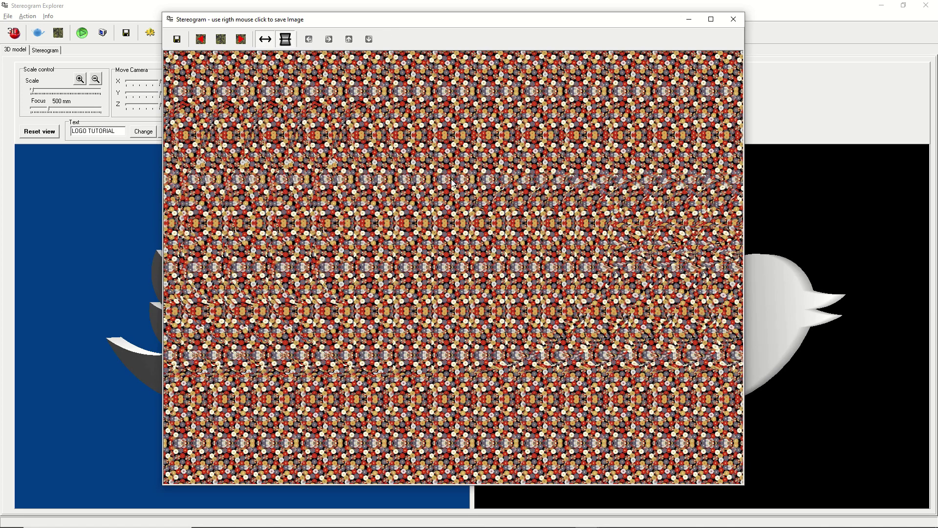
click(241, 39)
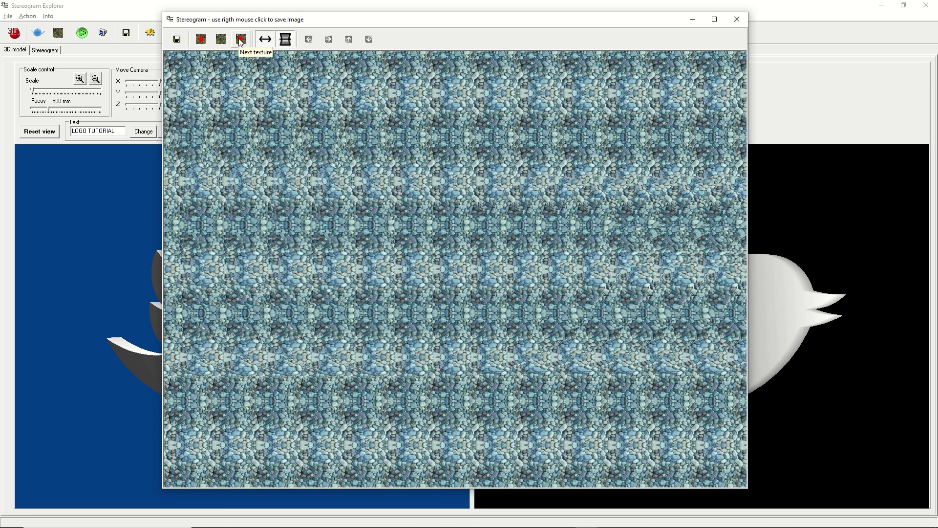
click(240, 39)
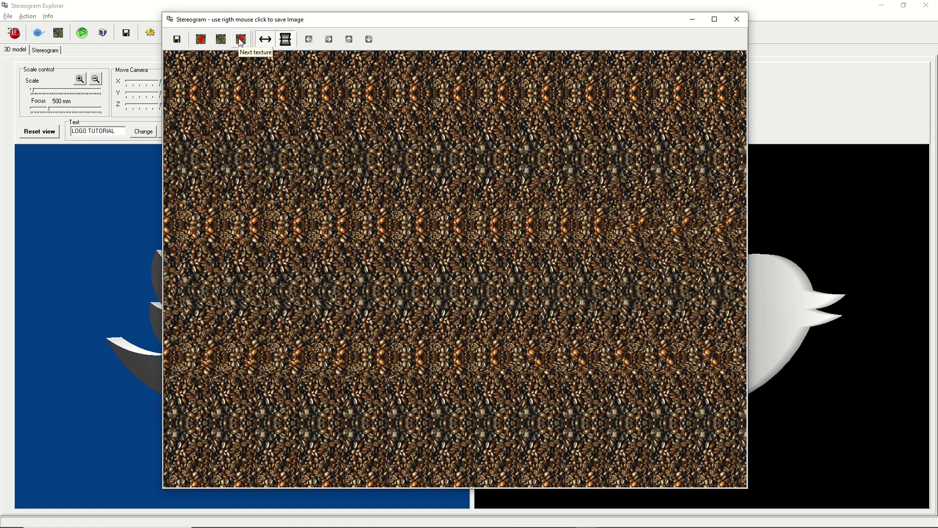
click(240, 39)
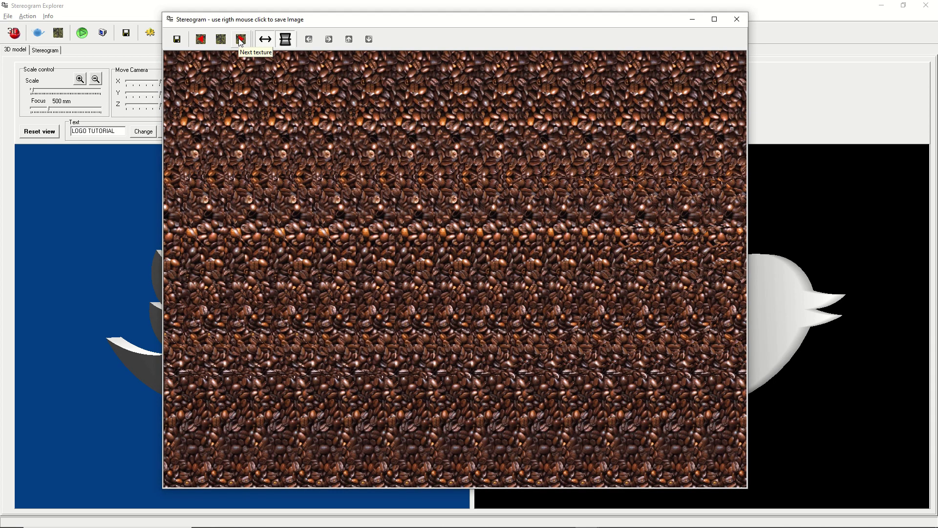
click(240, 39)
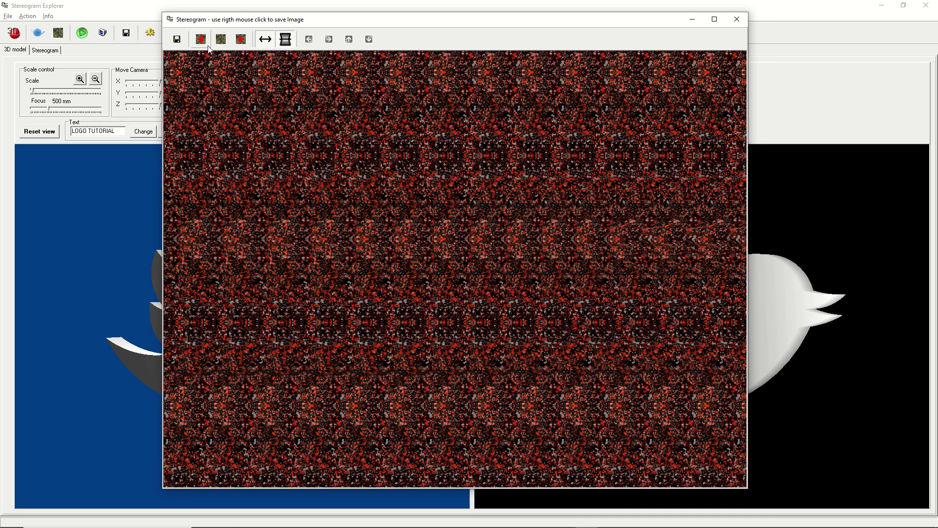
click(239, 42)
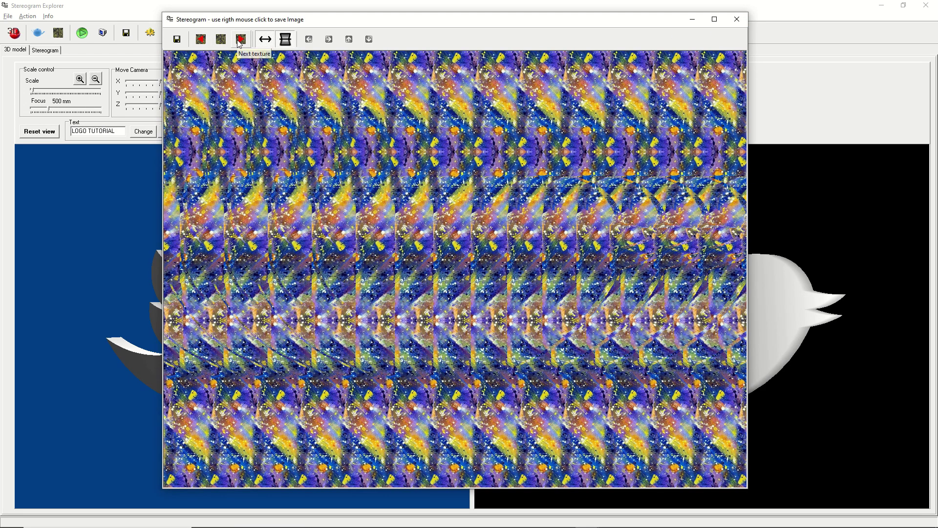
click(240, 42)
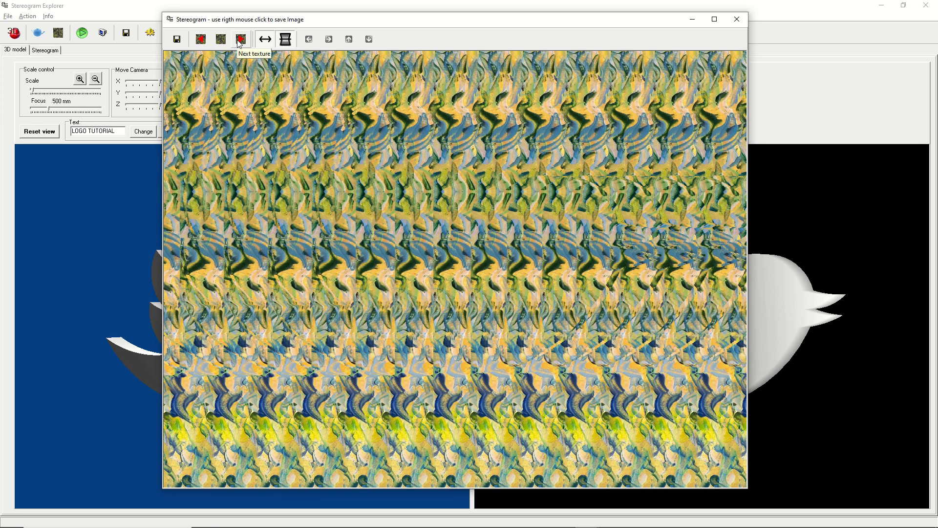
click(239, 42)
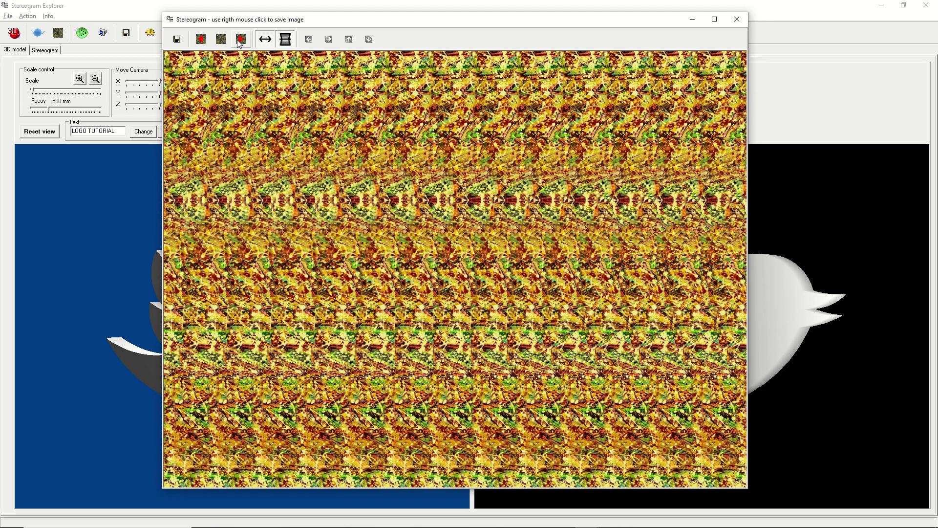
- Save the stereogram as a PNG file named "twitter stereogram" in the StereogramExplorer folder
click(178, 41)
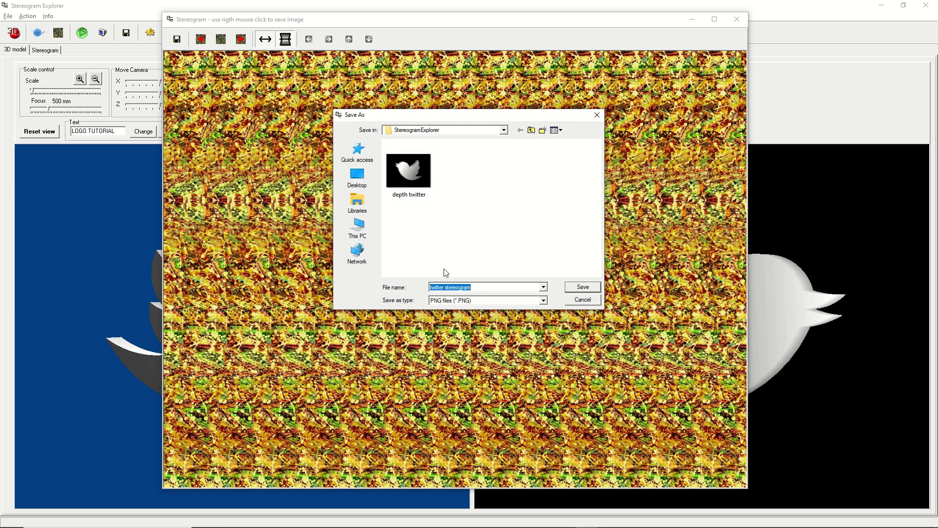
click(577, 287)
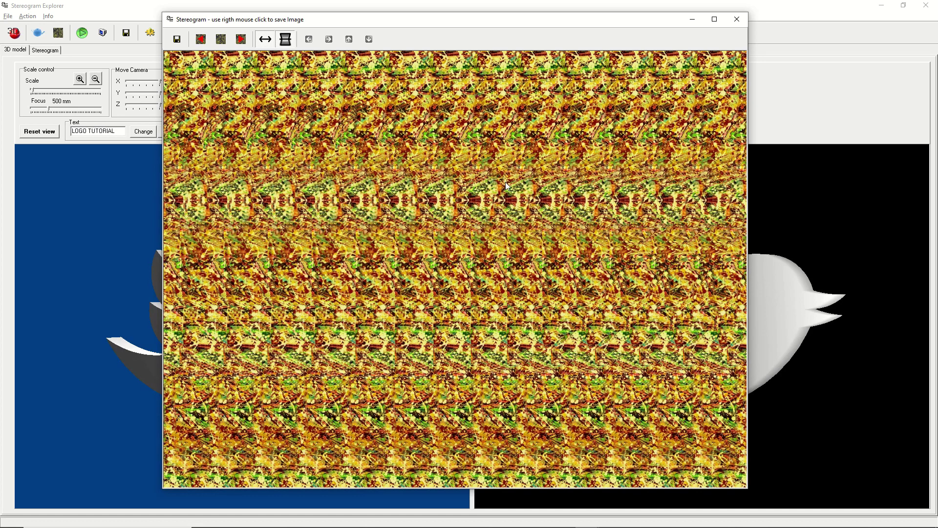